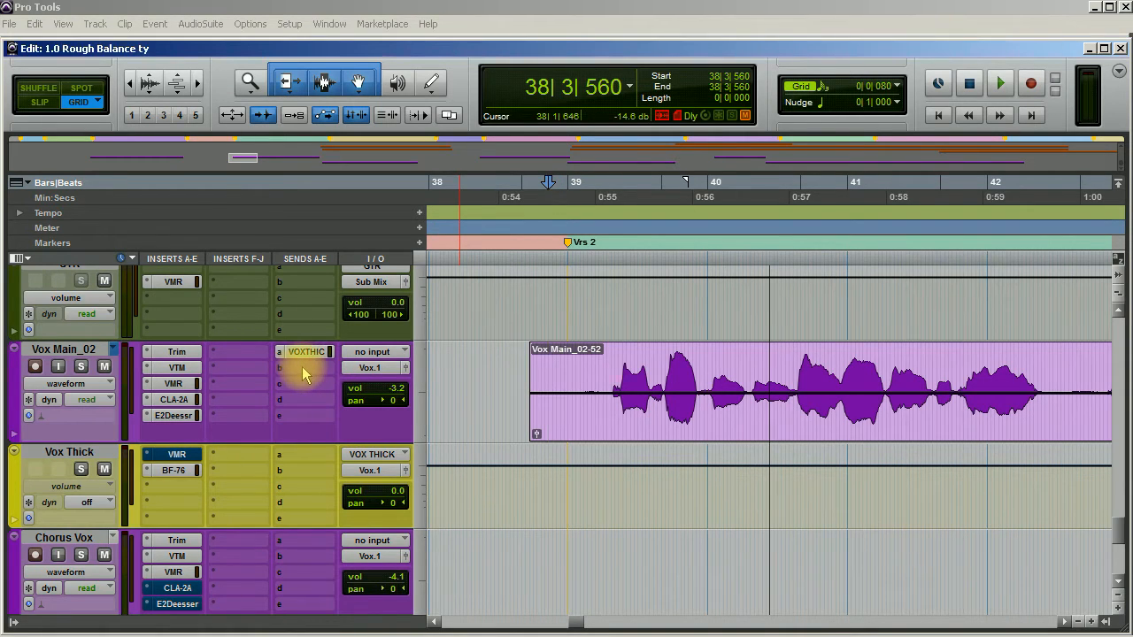
- Add a send on Vox Main_02 to a new stereo aux input track named Vox Space, created next to it
click(306, 368)
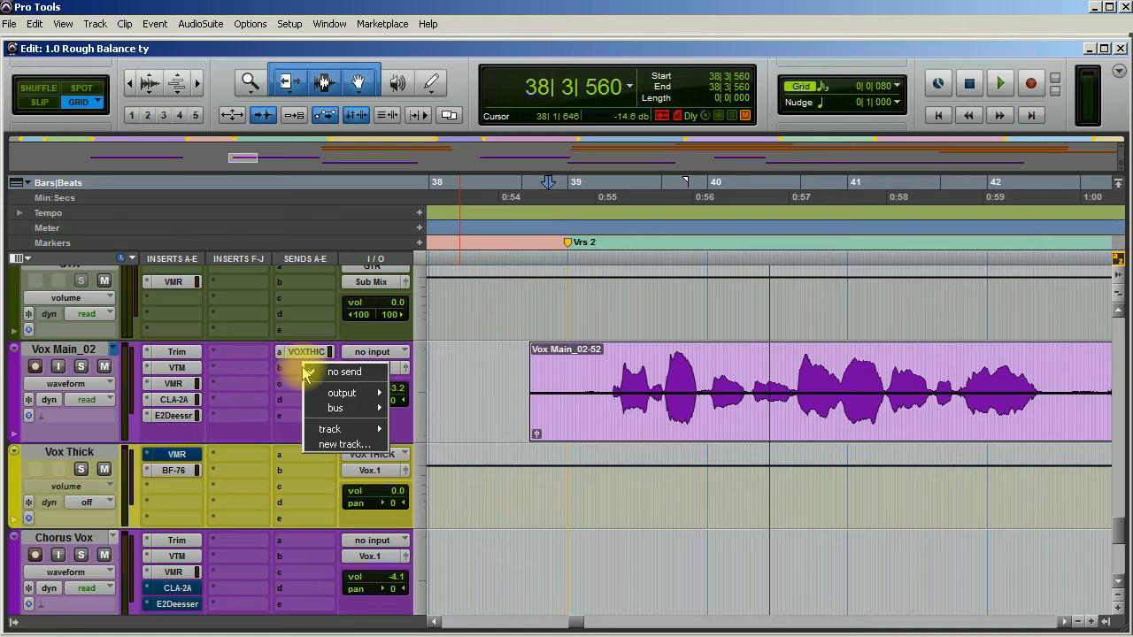
click(366, 444)
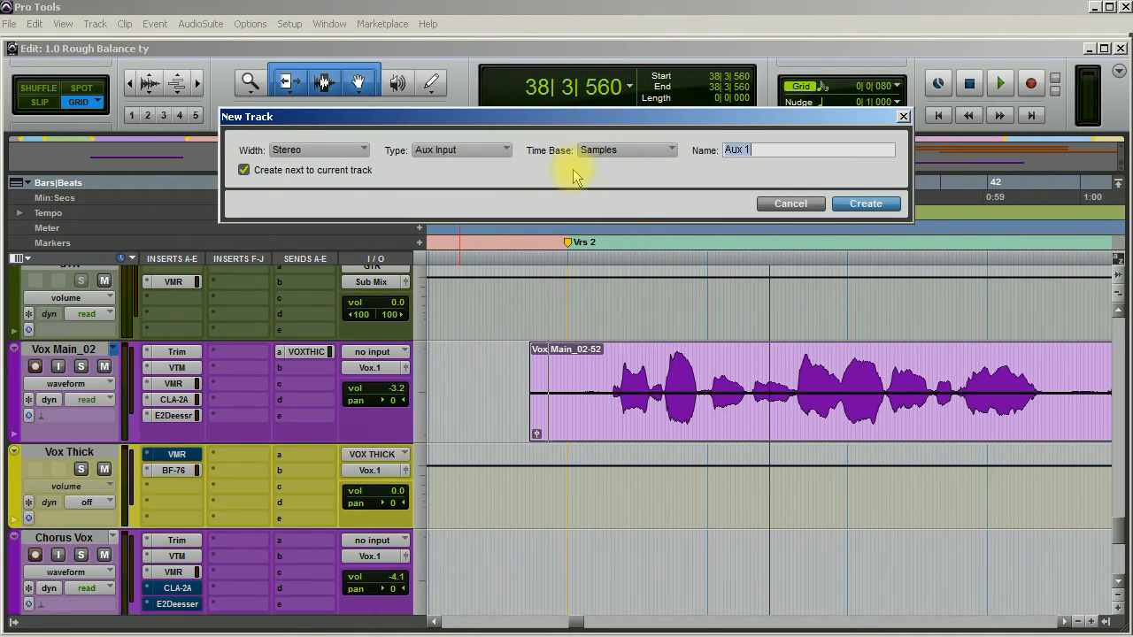
text(Vox Double)
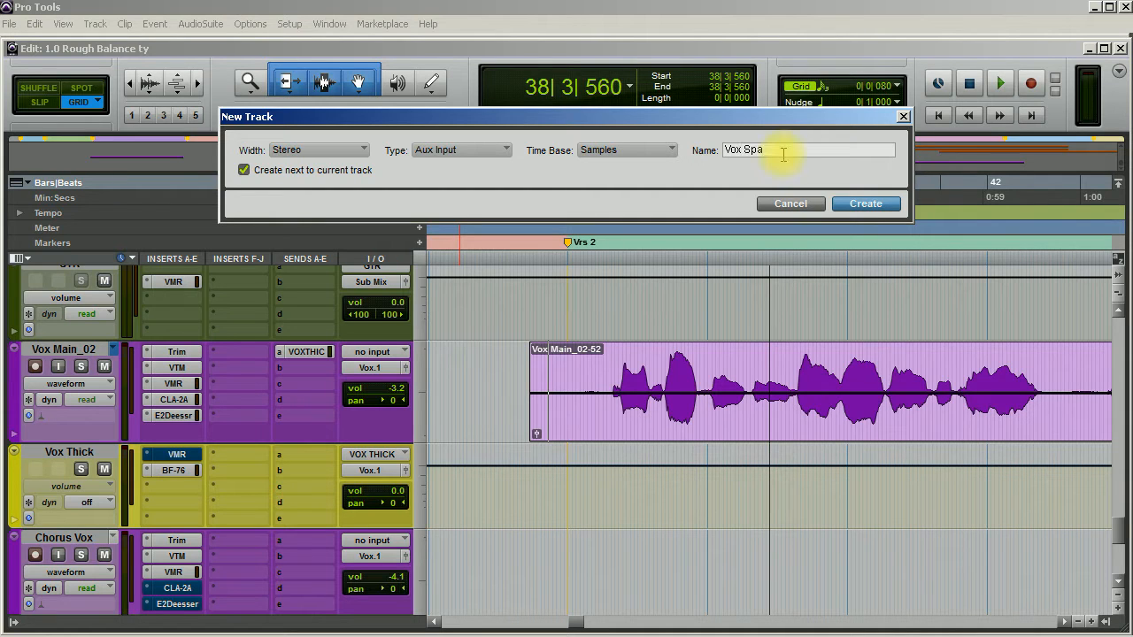
key(Return)
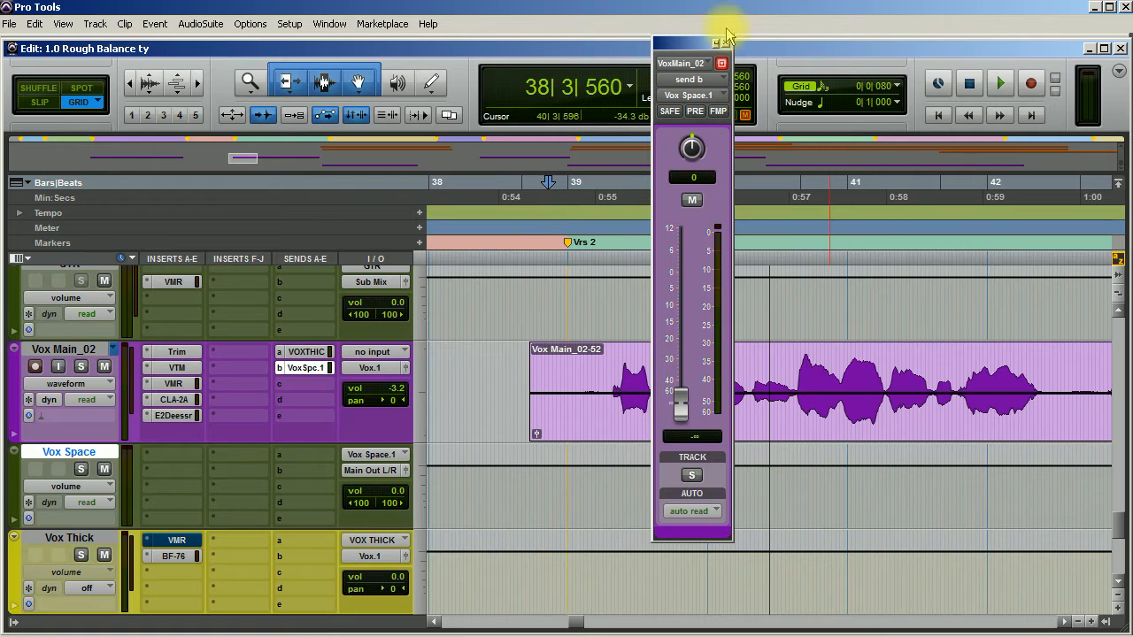
- Insert the stereo Repeater delay plug-in in the first insert slot of the Vox Space track
click(173, 455)
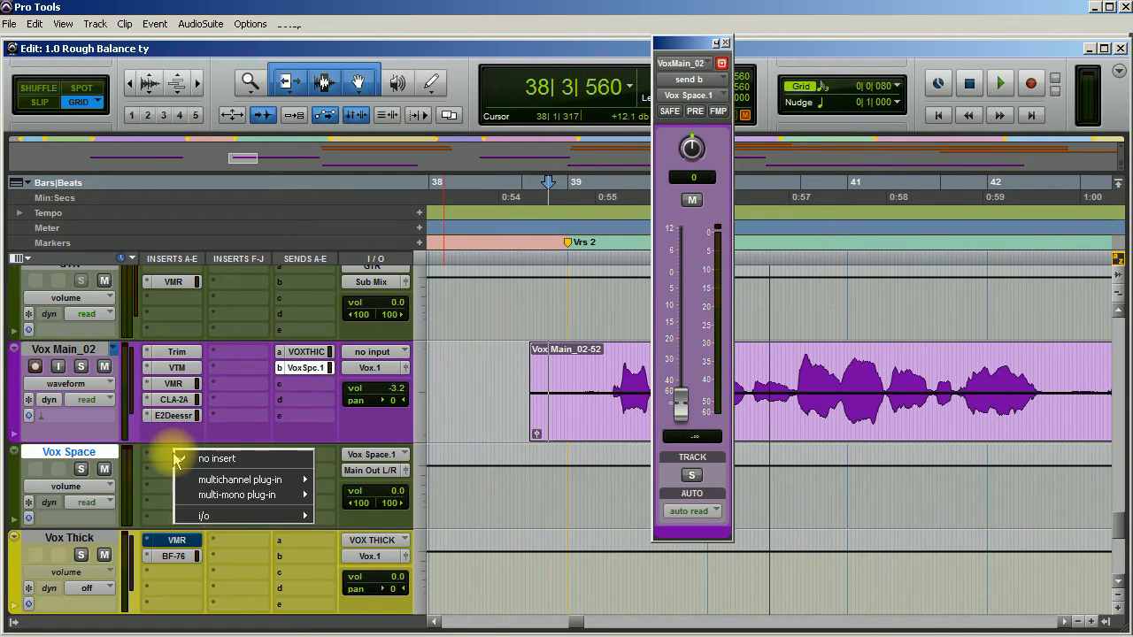
mouse_move(266, 483)
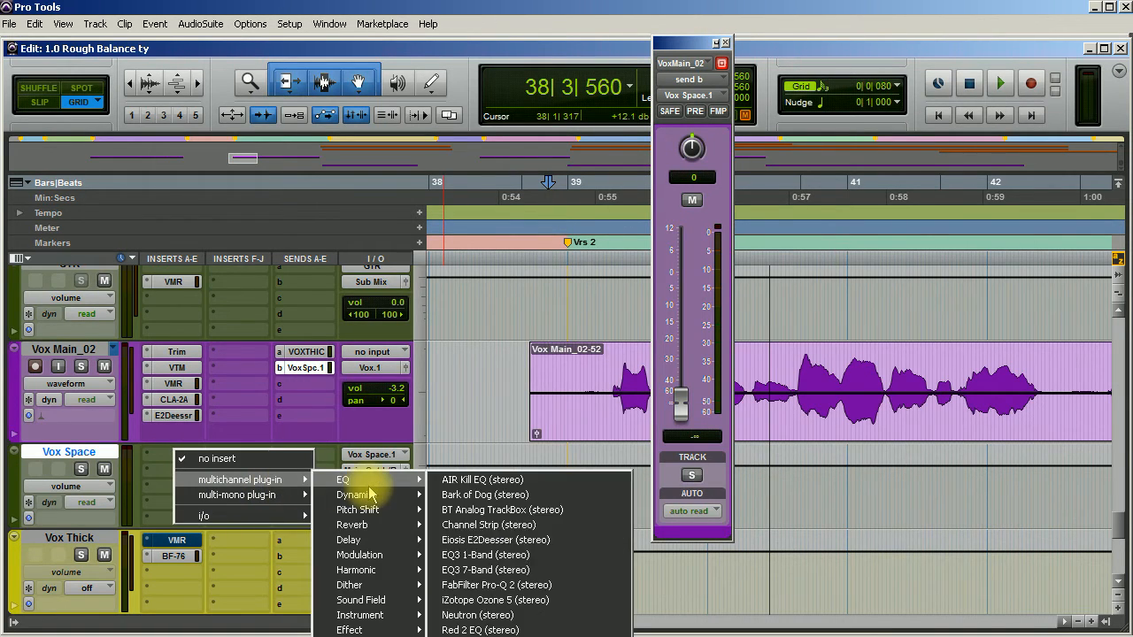
mouse_move(387, 530)
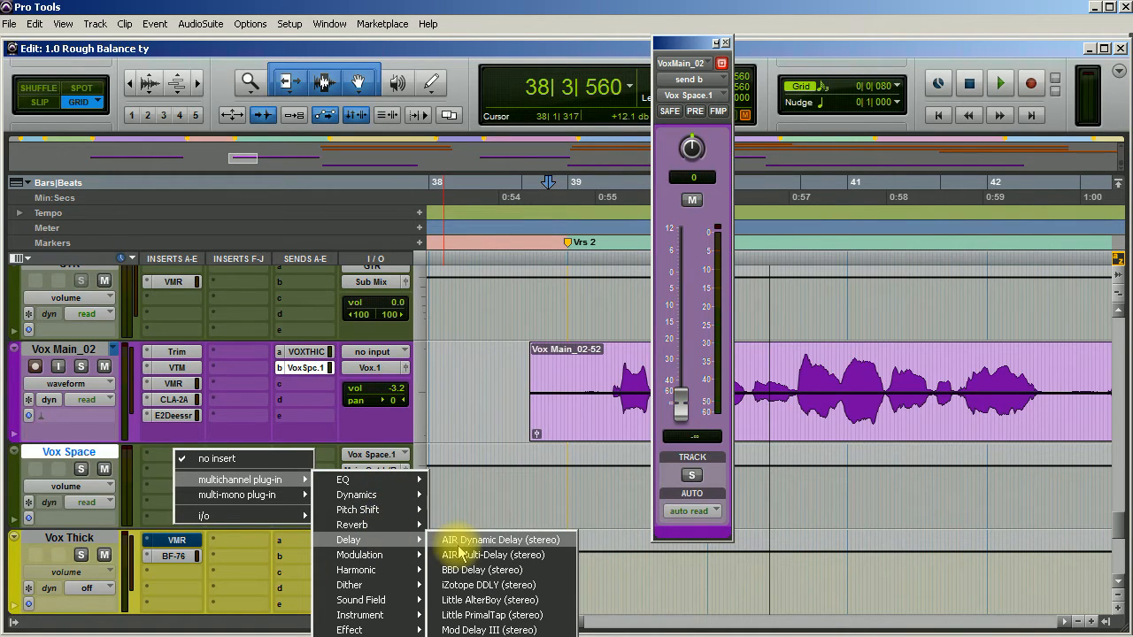
click(484, 634)
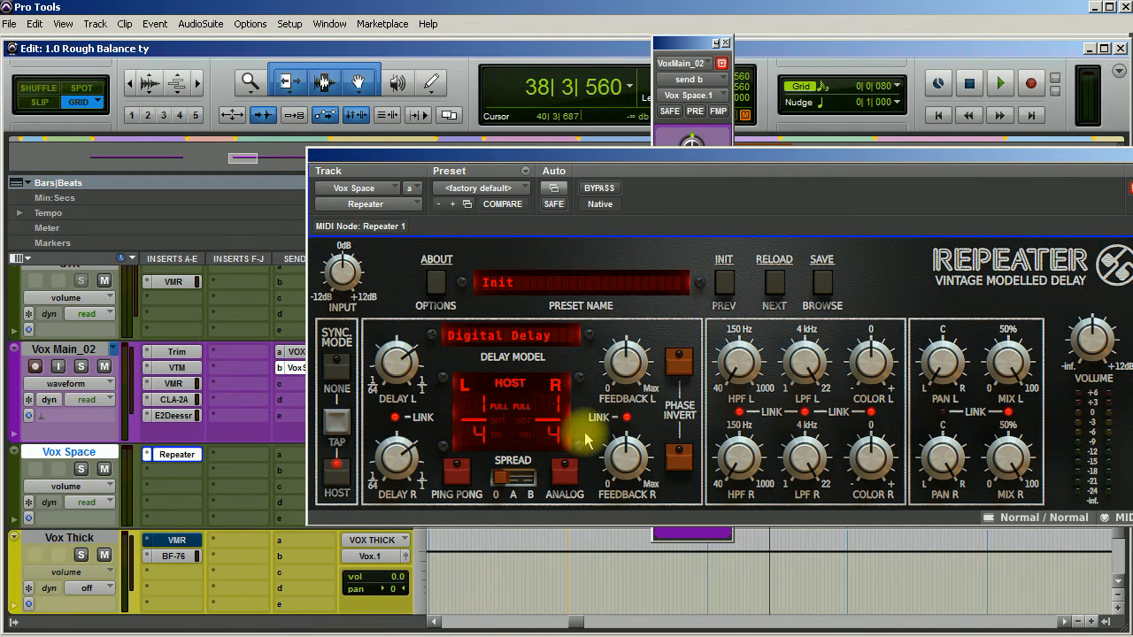
- Lower the Repeater's linked feedback to about 19% and set its stereo spread to mode A
drag(631, 458, 605, 531)
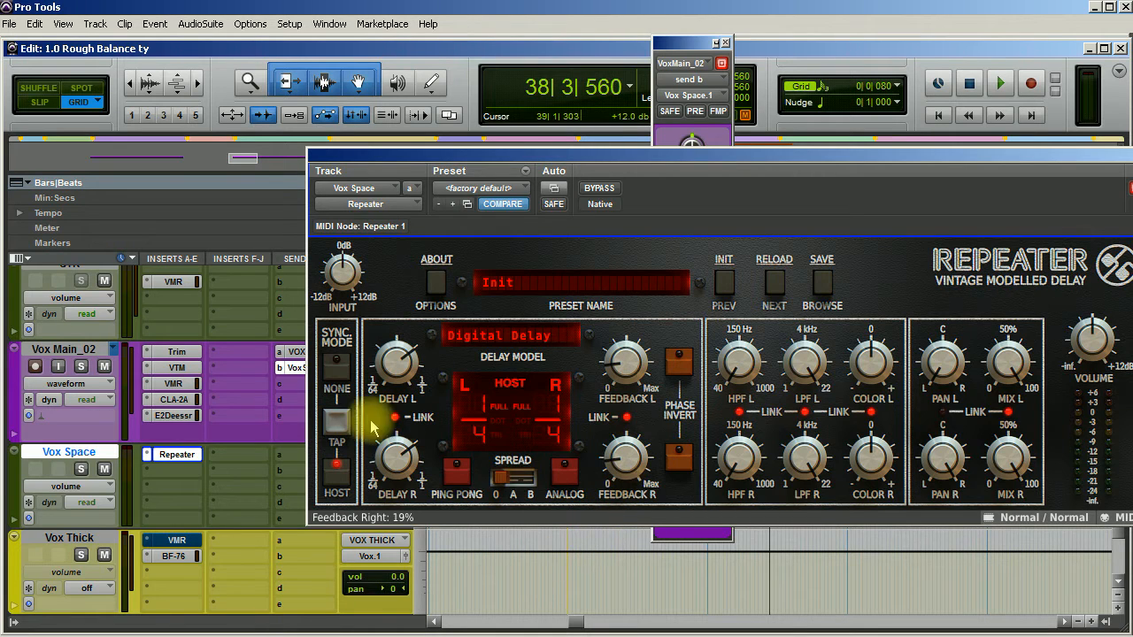
click(508, 480)
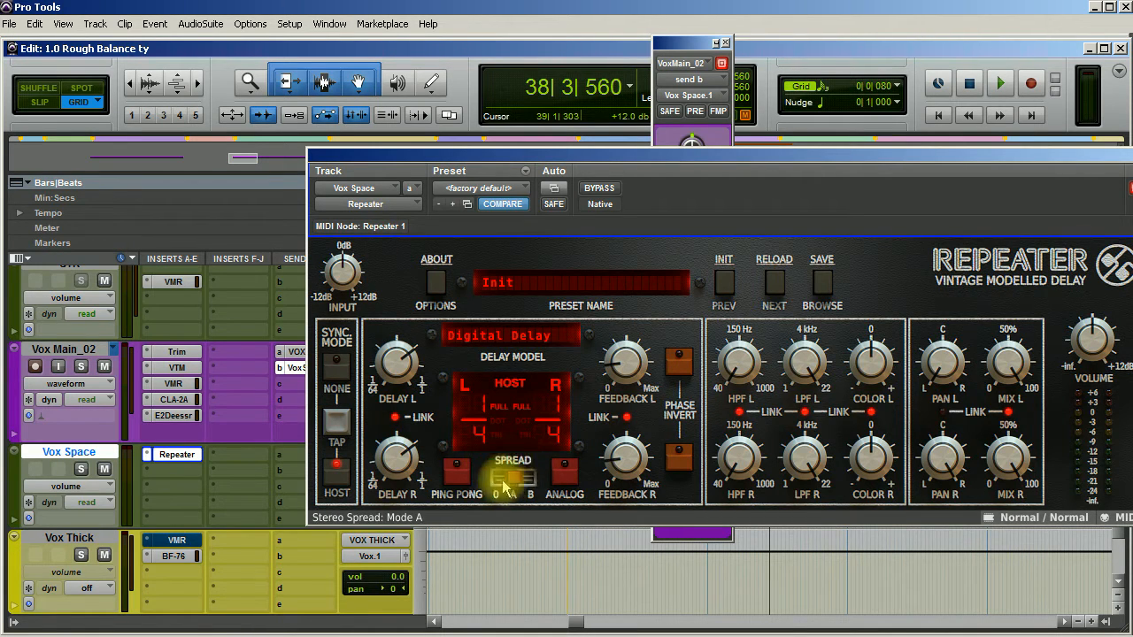
- Unlink the Repeater's delays, turn host sync off, and set the left delay to 15.4 ms and the right to 19.9 ms
click(396, 417)
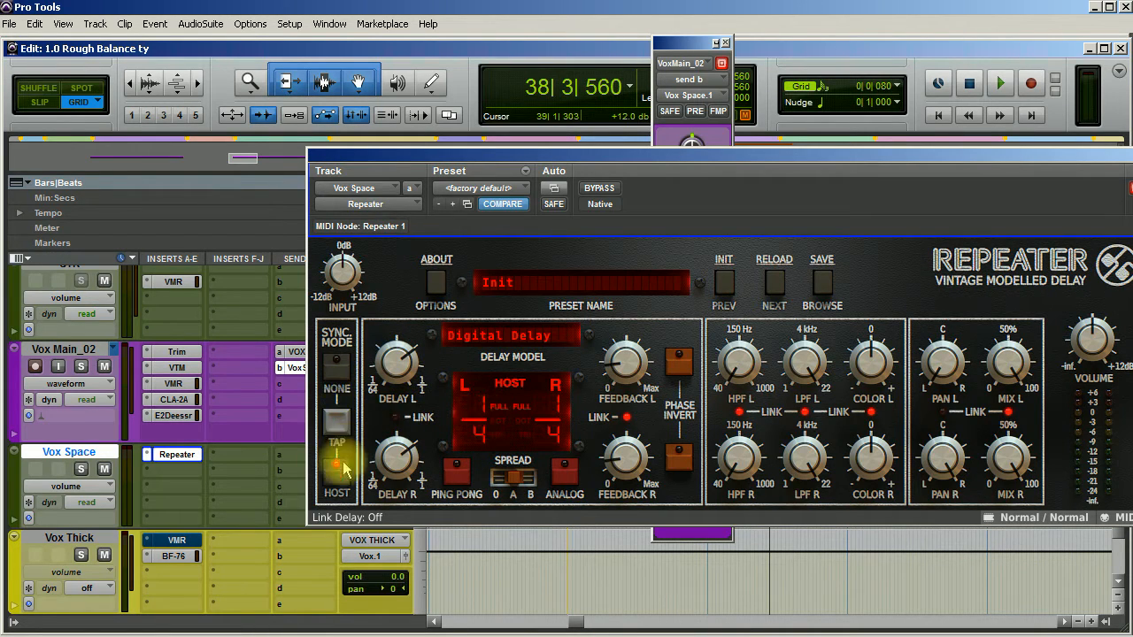
click(337, 359)
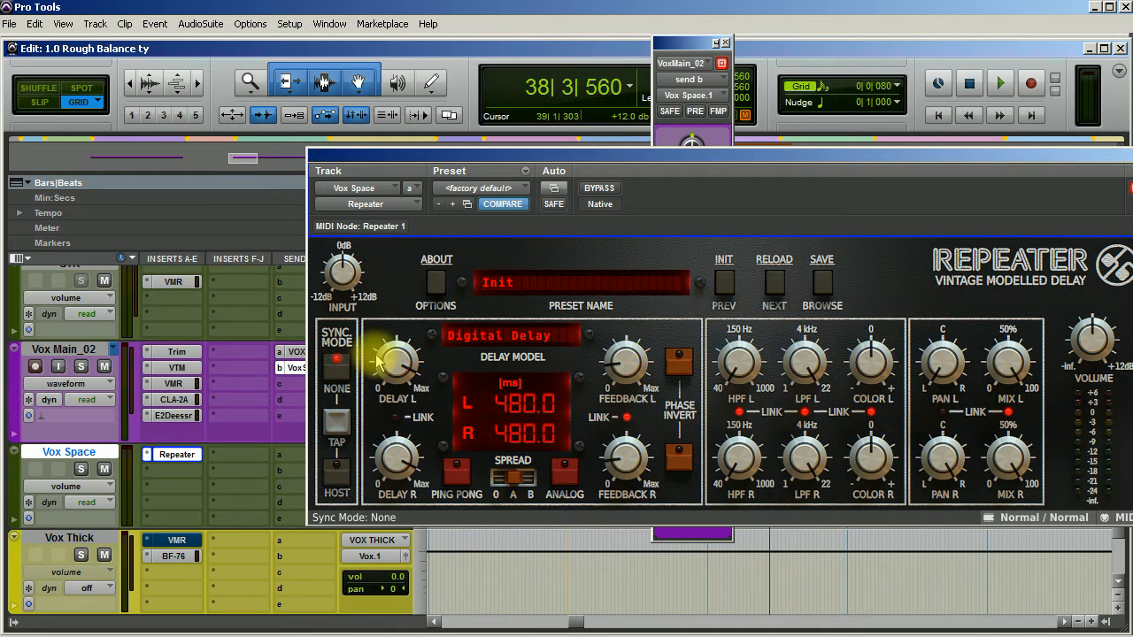
drag(392, 375, 376, 462)
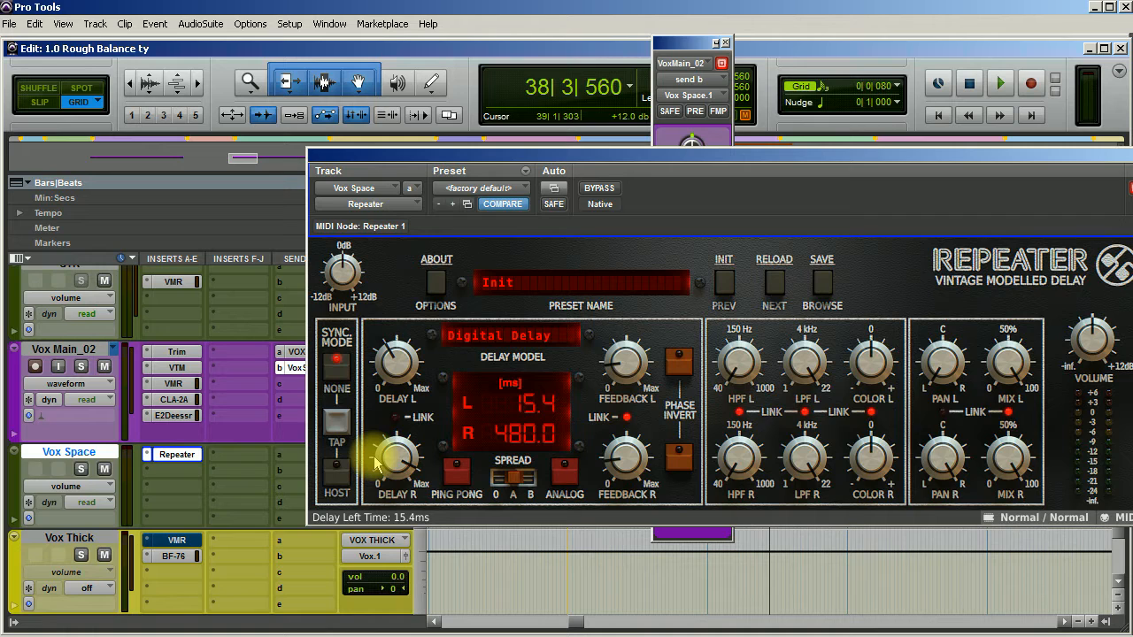
drag(394, 458, 372, 556)
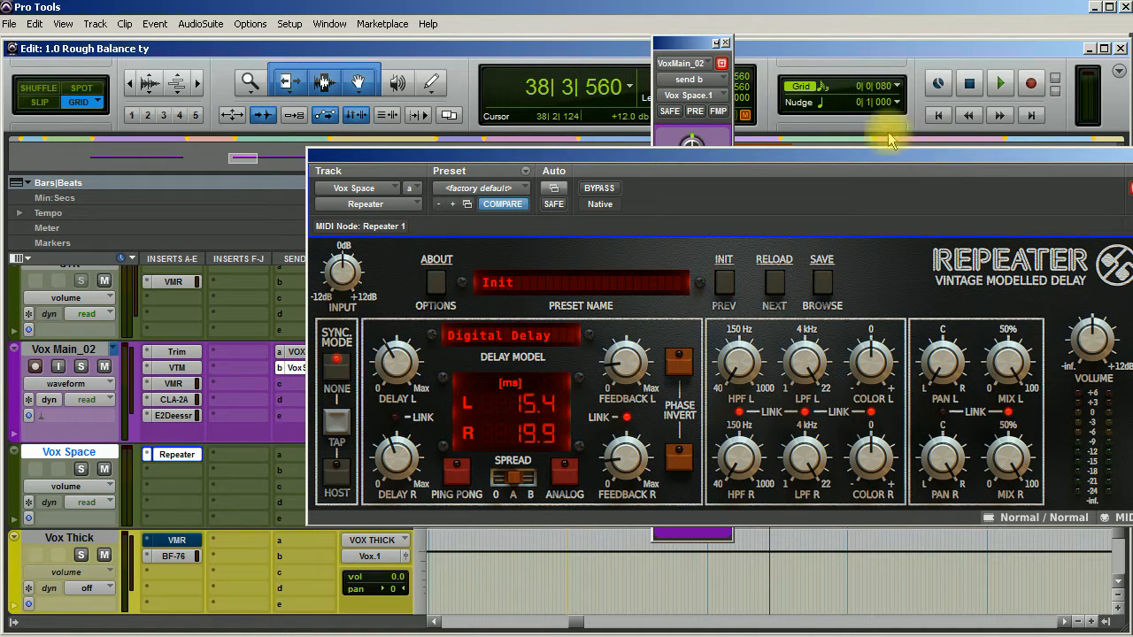
- Solo the Vox Main_02 track and change the Repeater's delay model to Tape Delay Vintage
click(81, 366)
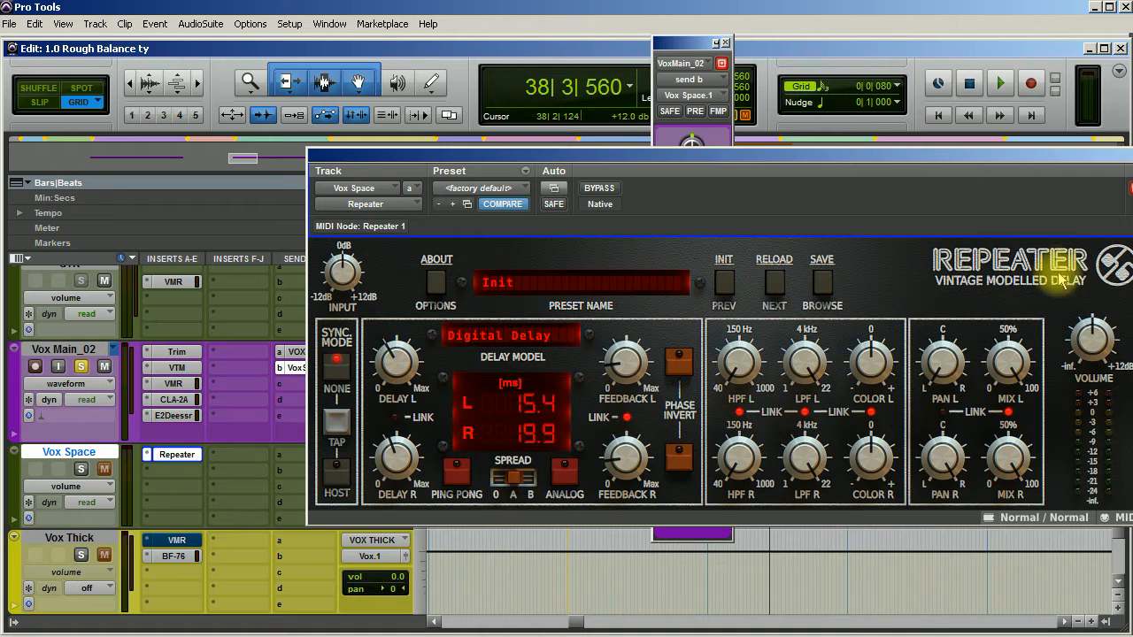
click(688, 45)
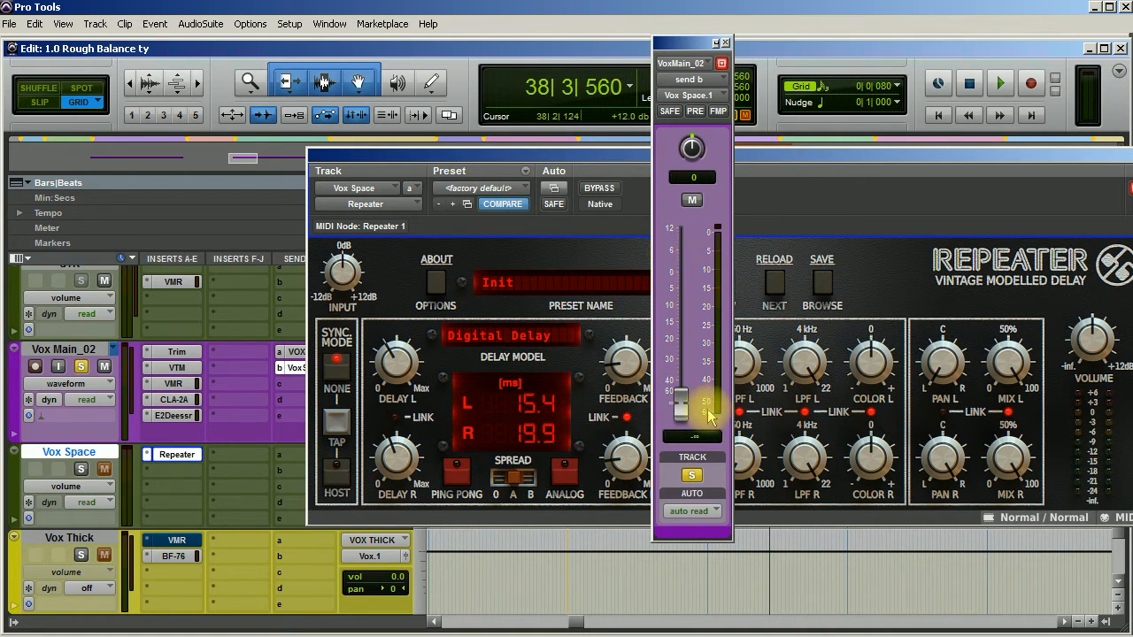
click(508, 339)
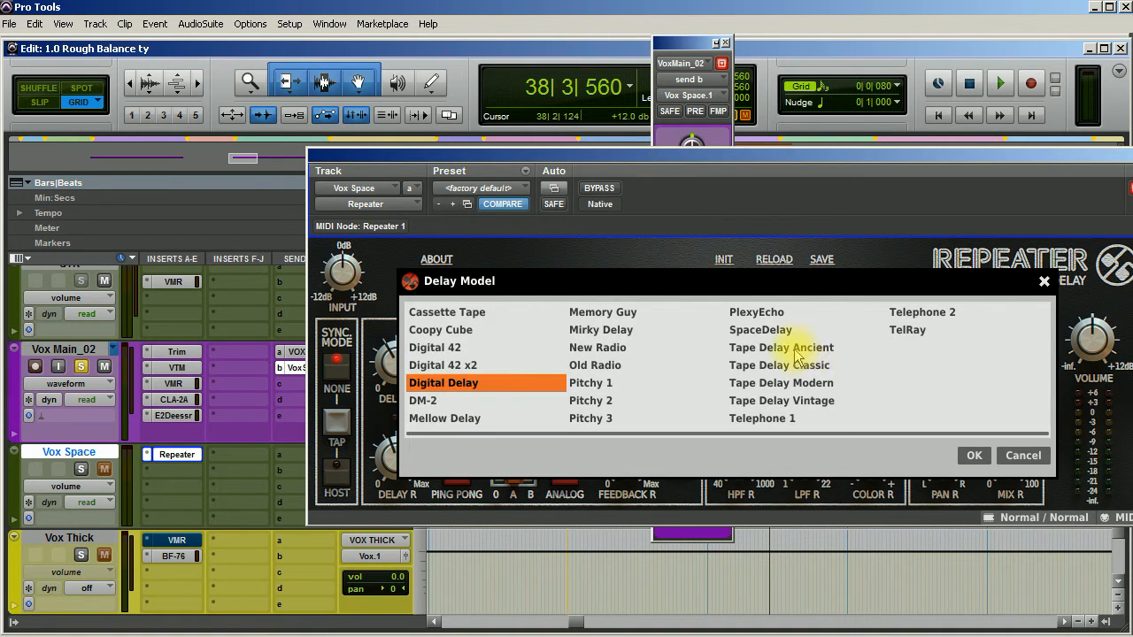
click(808, 401)
click(974, 456)
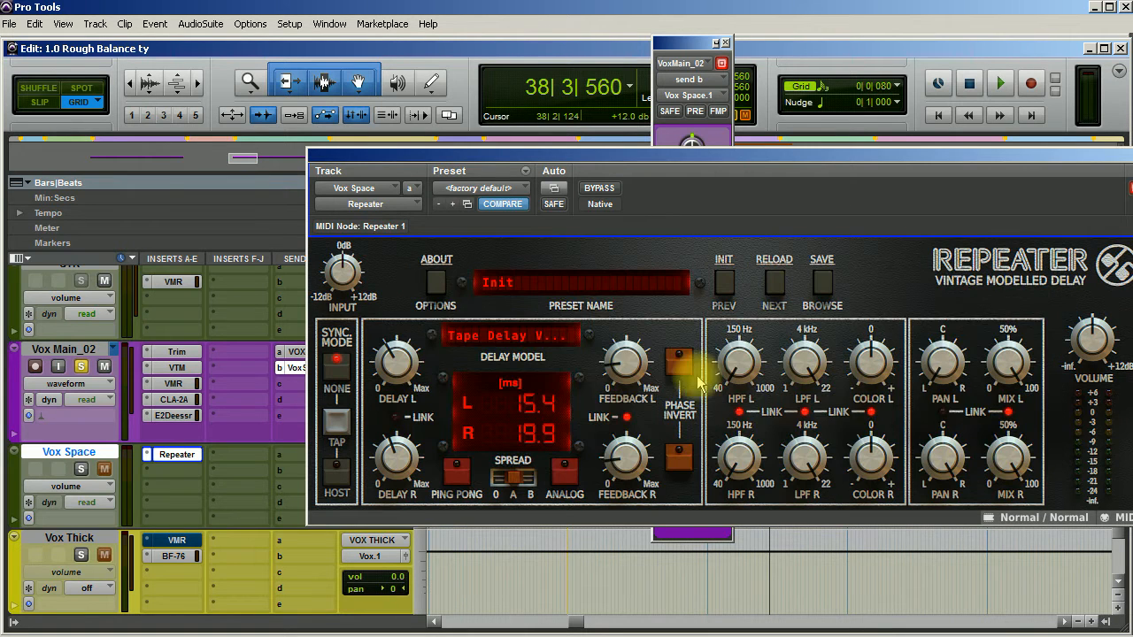
- Raise the Vox Main_02 send to Vox Space to -14.5 dB while playing the vocal
click(689, 45)
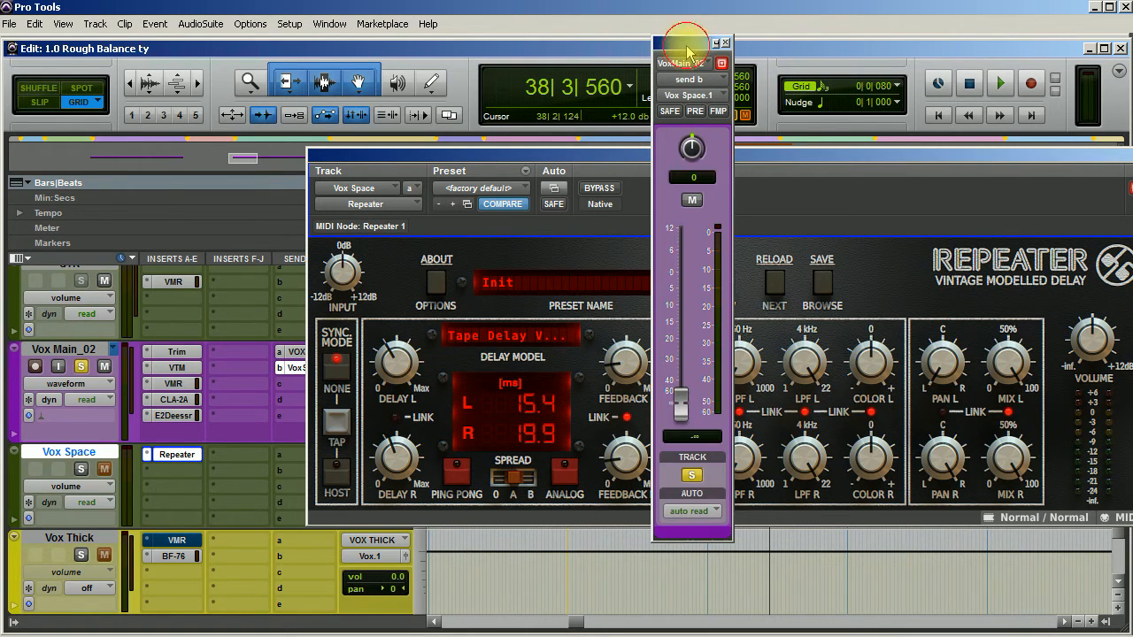
key(space)
drag(680, 403, 680, 327)
key(space)
- Examine the Vox bus track's input and output routing and its volume, then return to the Vox Main_02 track
scroll(223, 581, up, 1)
scroll(223, 574, down, 4)
scroll(223, 574, up, 3)
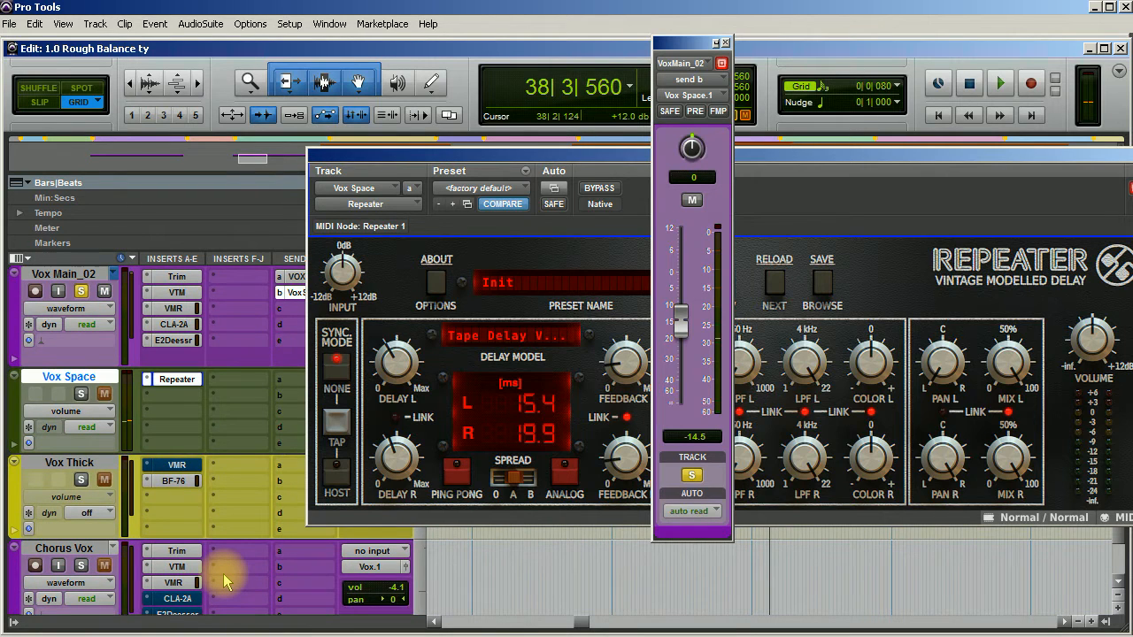
scroll(135, 503, down, 3)
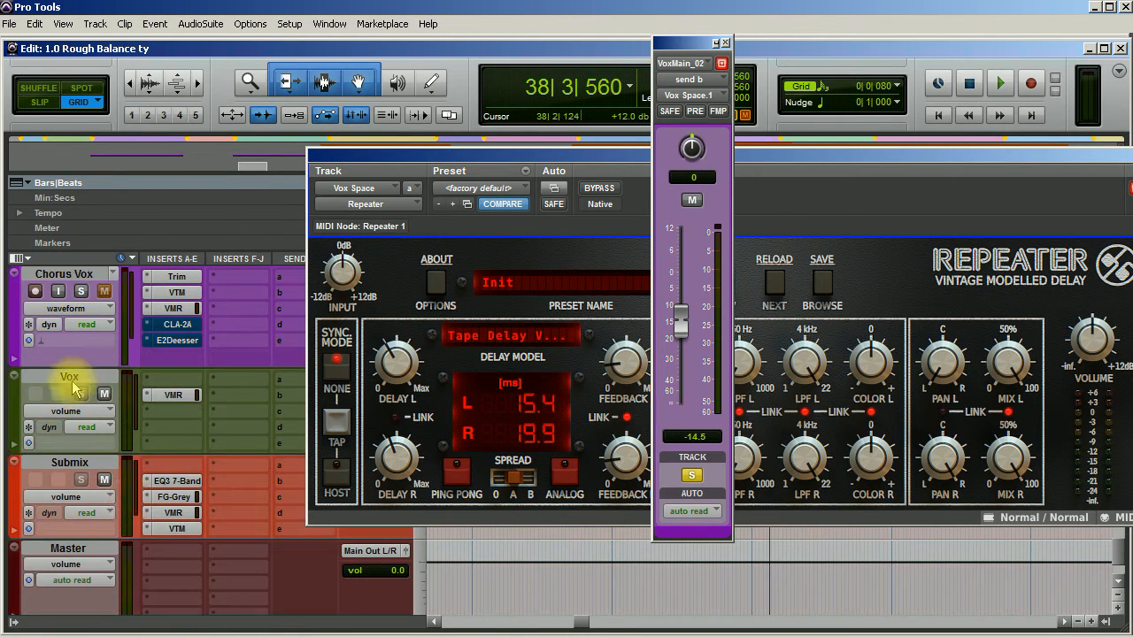
click(71, 377)
click(779, 158)
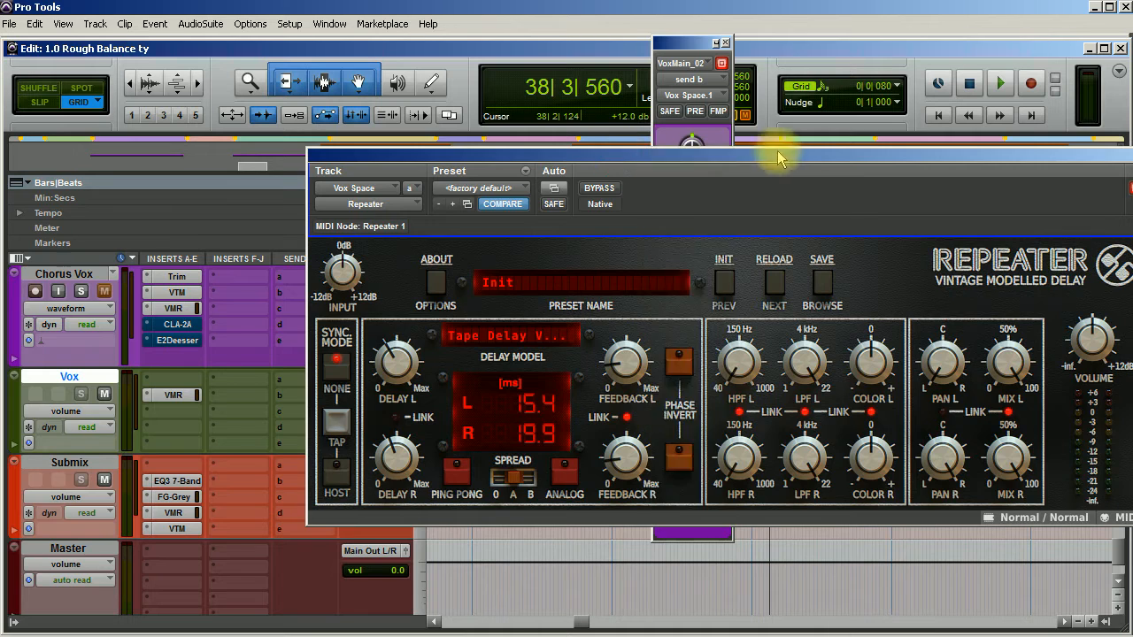
drag(779, 158, 987, 152)
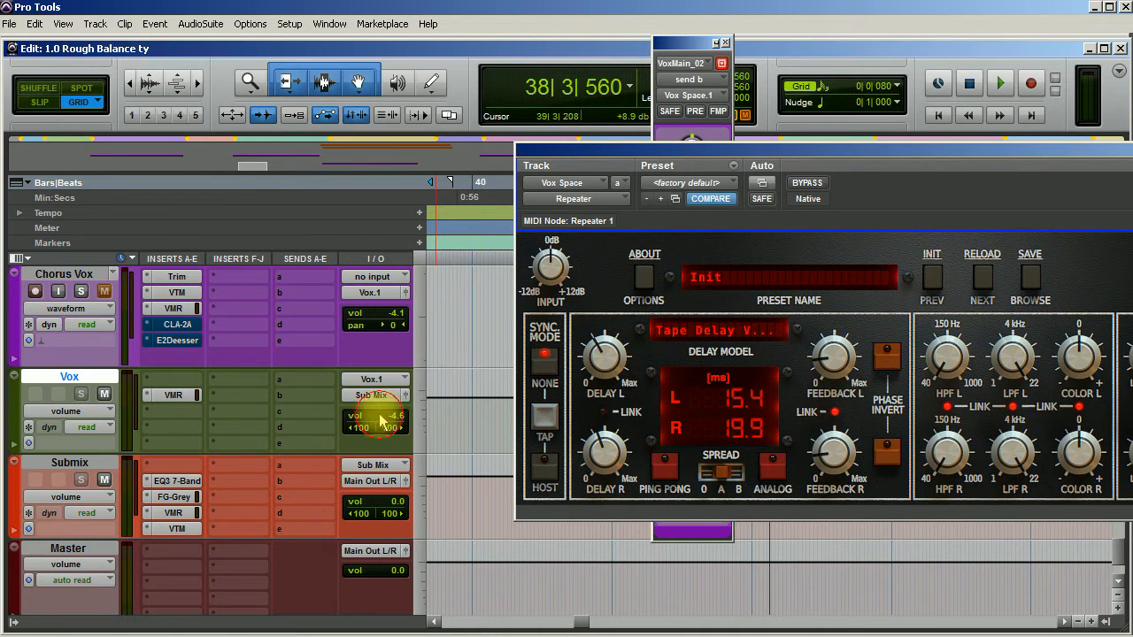
drag(381, 421, 379, 413)
scroll(345, 478, up, 5)
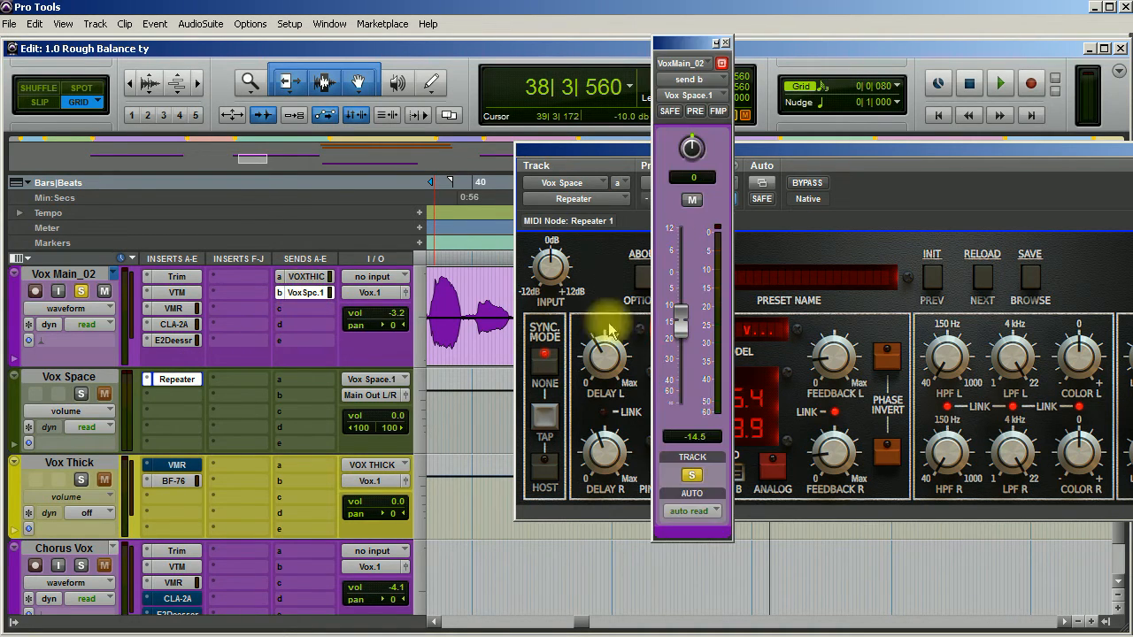
- Pull the Vox Main_02 send to Vox Space fully down while playing the vocal
key(space)
drag(680, 323, 646, 523)
key(space)
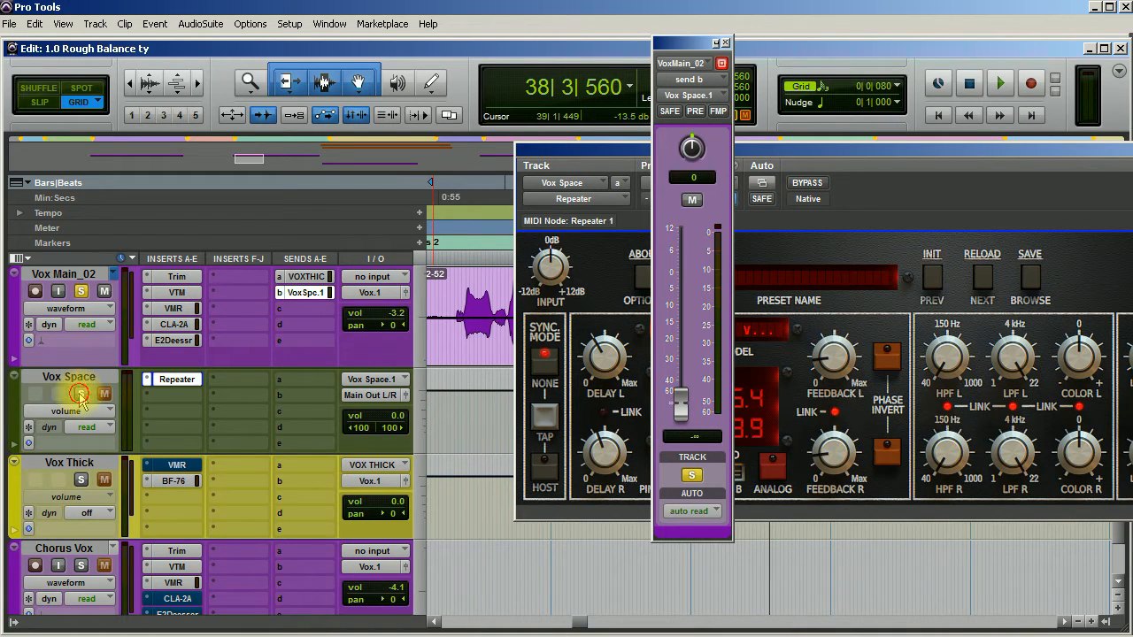
- Solo-safe the Vox Space track and route its output to the Vox.1 stereo bus
click(372, 395)
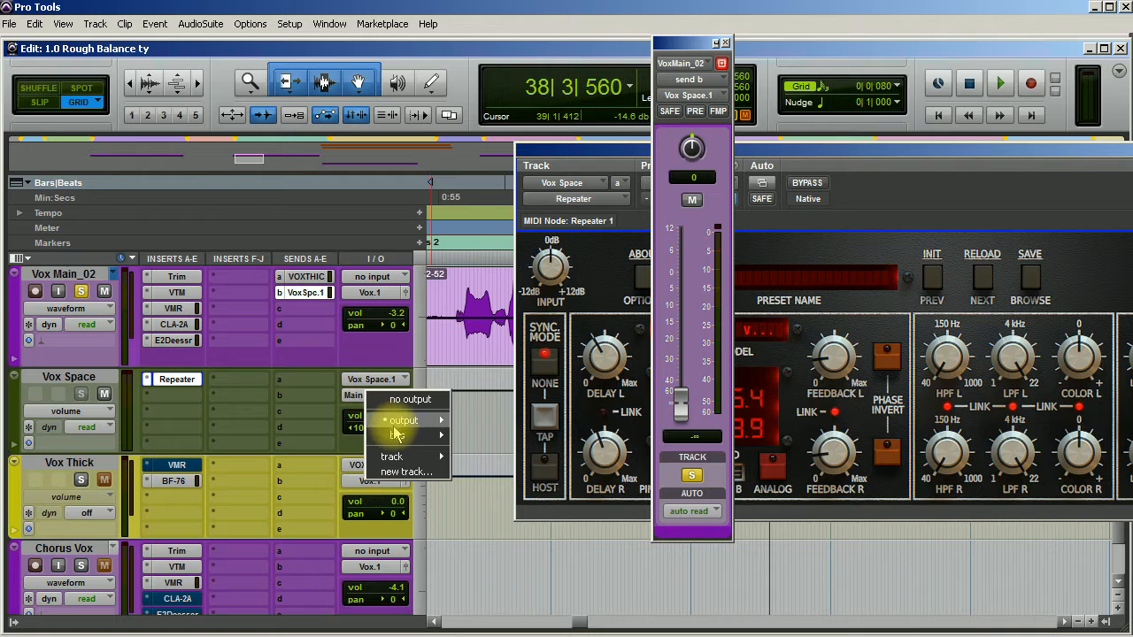
mouse_move(397, 435)
mouse_move(526, 440)
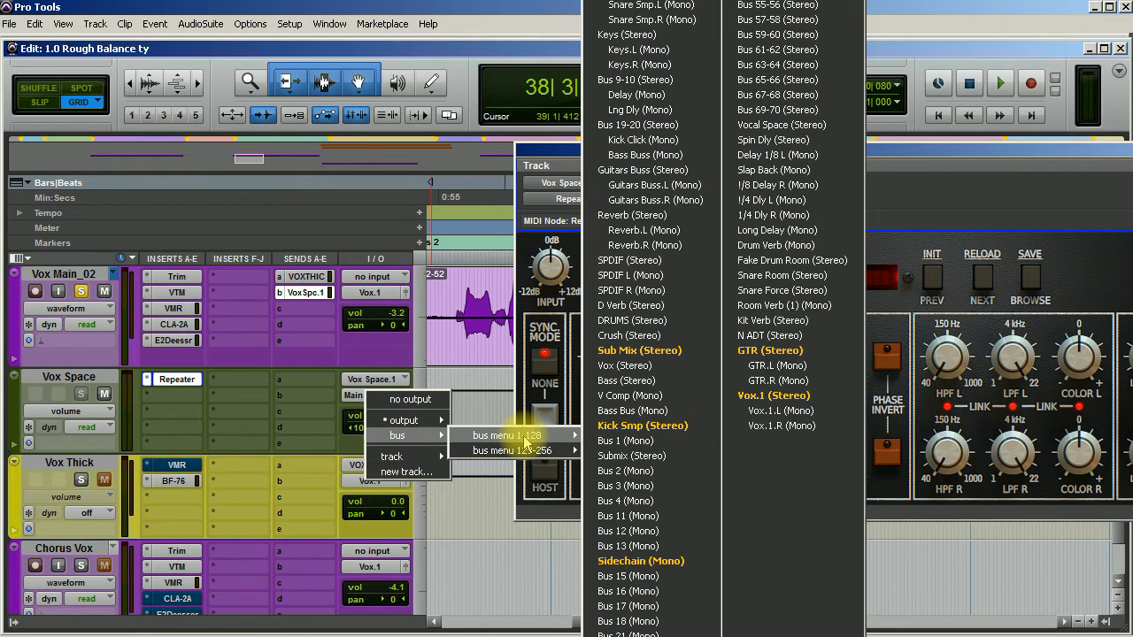
click(753, 395)
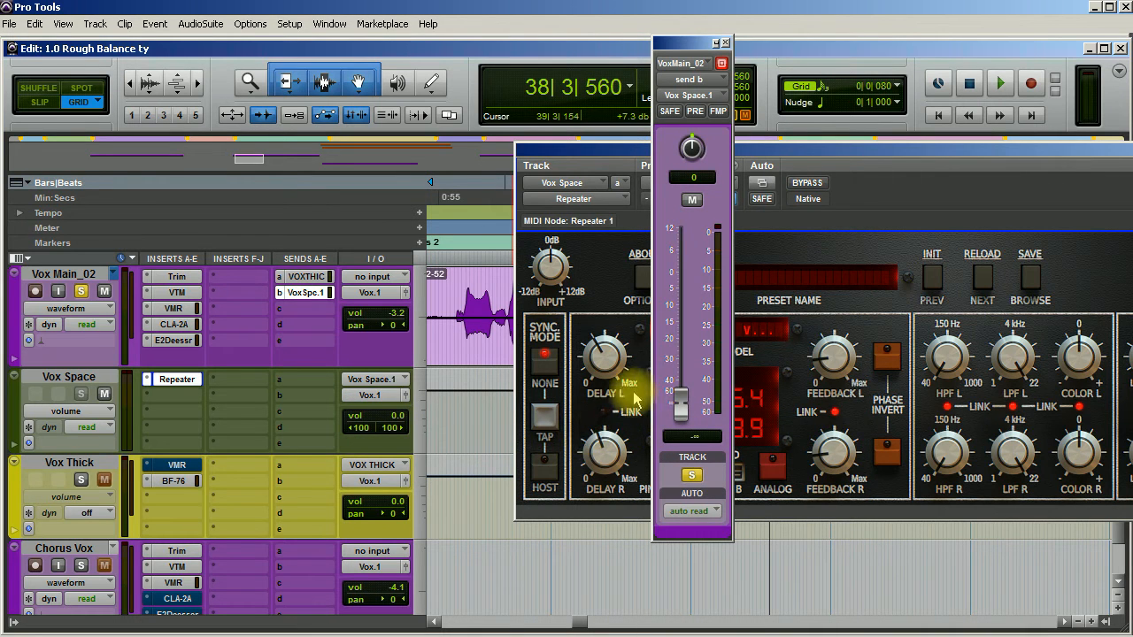
- Raise the Vox Main_02 send to Vox Space to -15.0 dB while listening to the vocal in playback
key(space)
drag(681, 409, 693, 327)
key(space)
key(space)
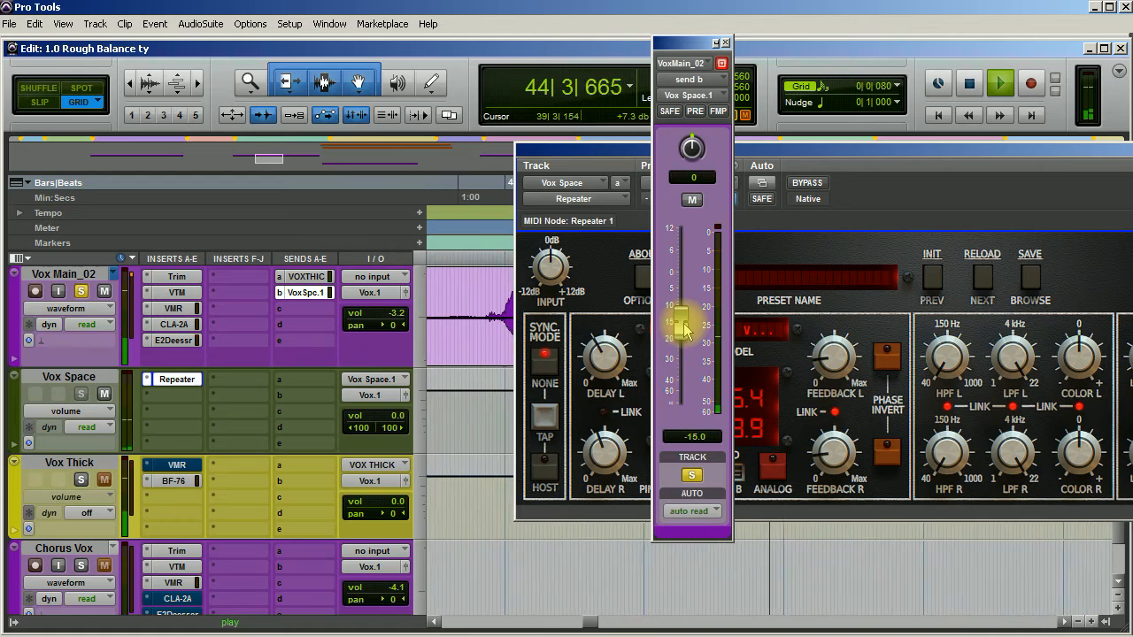
key(space)
- Lower the Repeater's linked low-pass filter to 2.95 kHz
click(872, 159)
drag(868, 160, 677, 164)
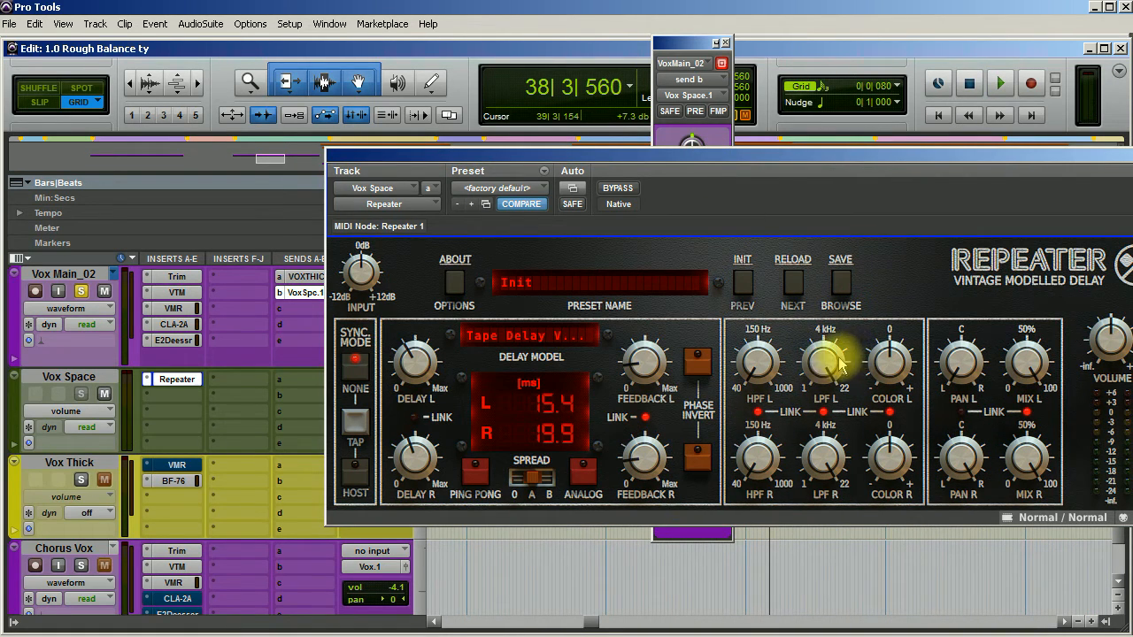
drag(826, 358, 797, 485)
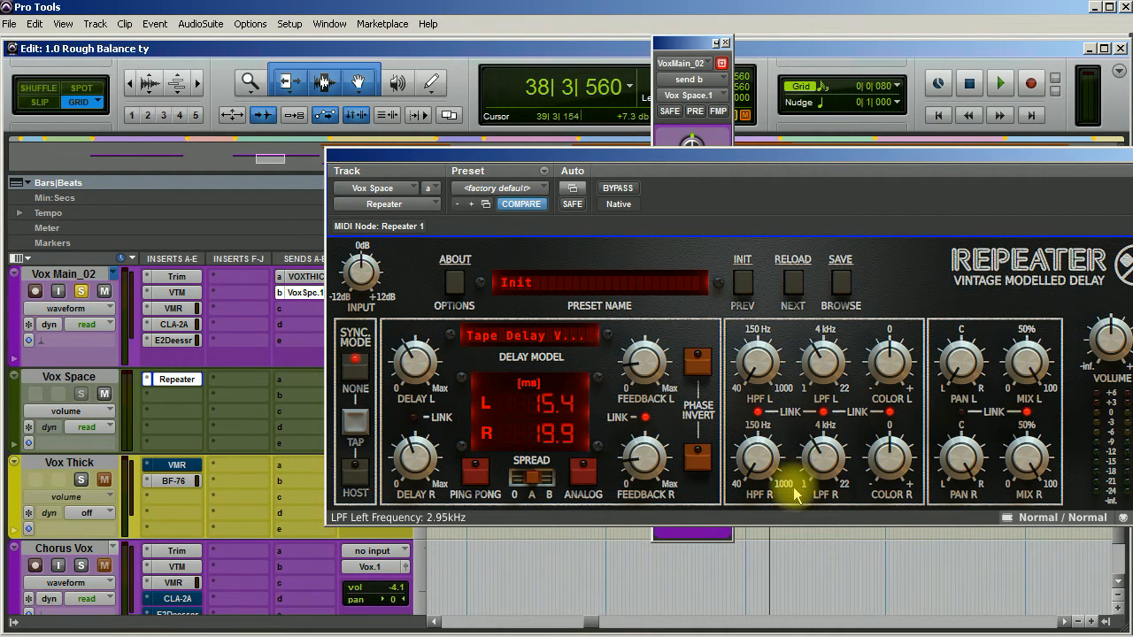
- During playback, set the Repeater's delays to 16.8 ms left and 21.1 ms right, and its feedback to 0%
key(space)
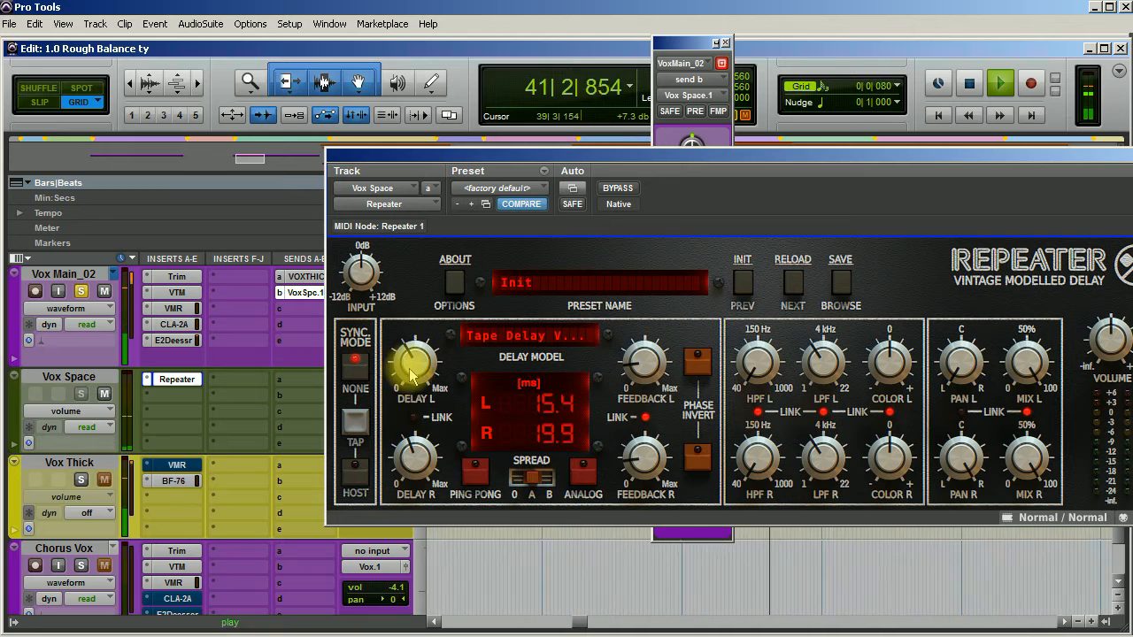
drag(409, 471, 411, 468)
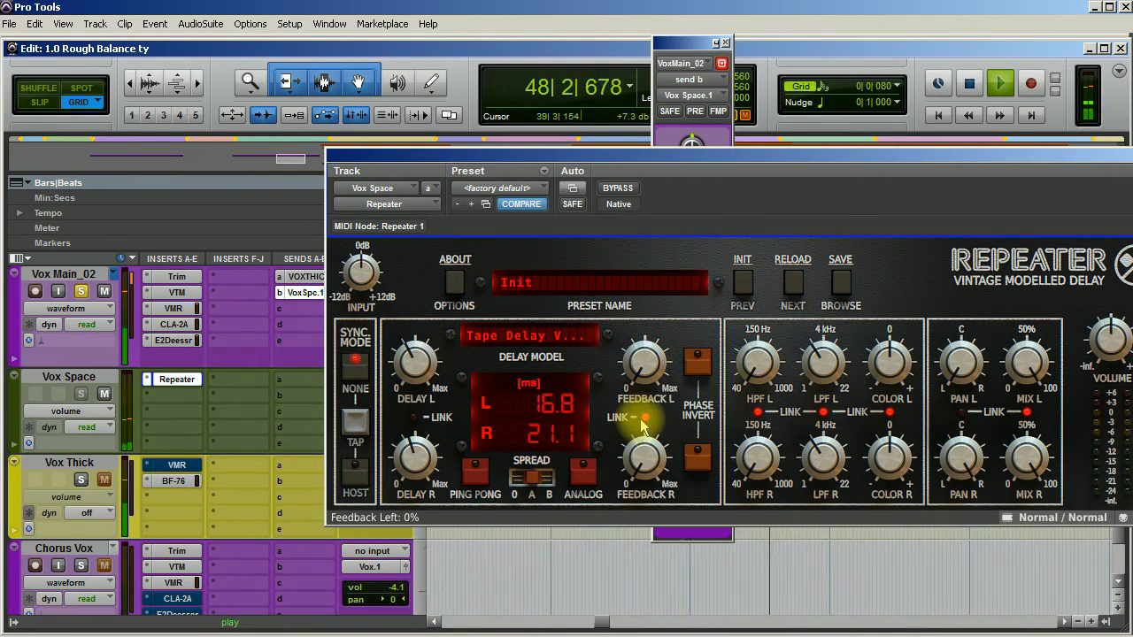
- Close the Repeater window and lower the Vox Main_02 send to Vox Space to -17.2 dB
key(ctrl+w)
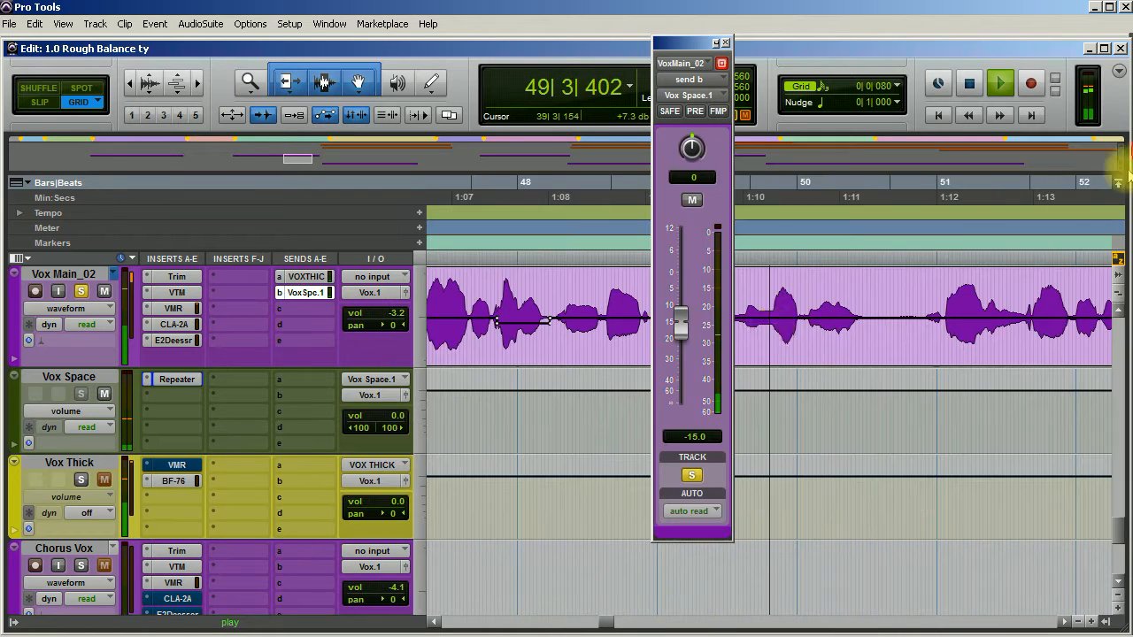
drag(682, 327, 682, 351)
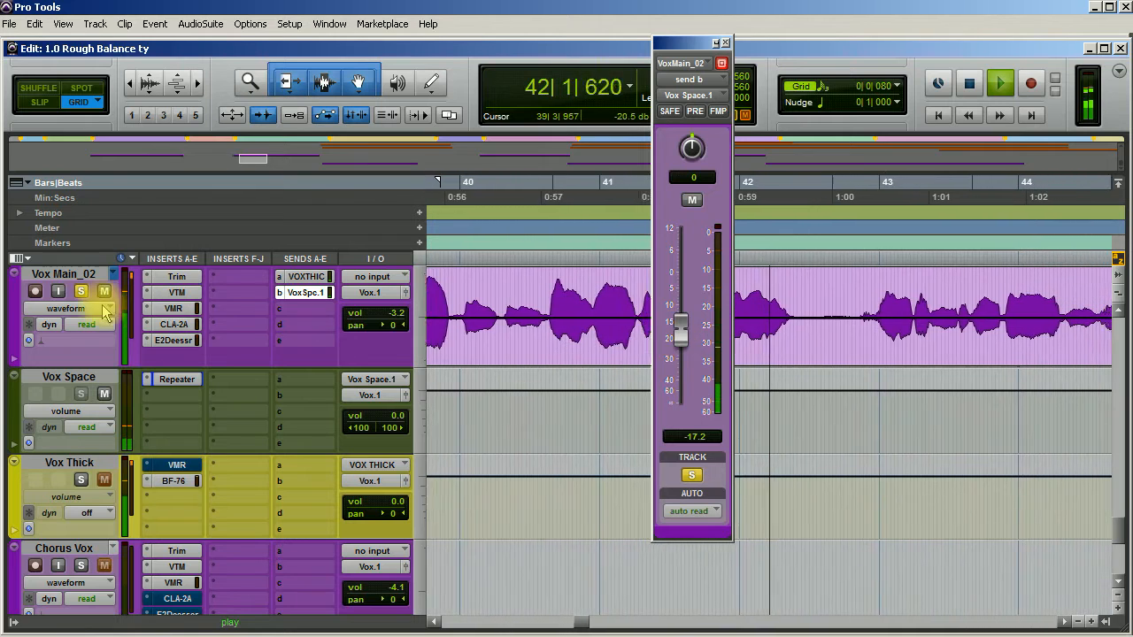
- Check the vocal with Vox Space muted, and take Vox Main_02 out of solo with its Vox Space send at -15.0 dB
click(103, 395)
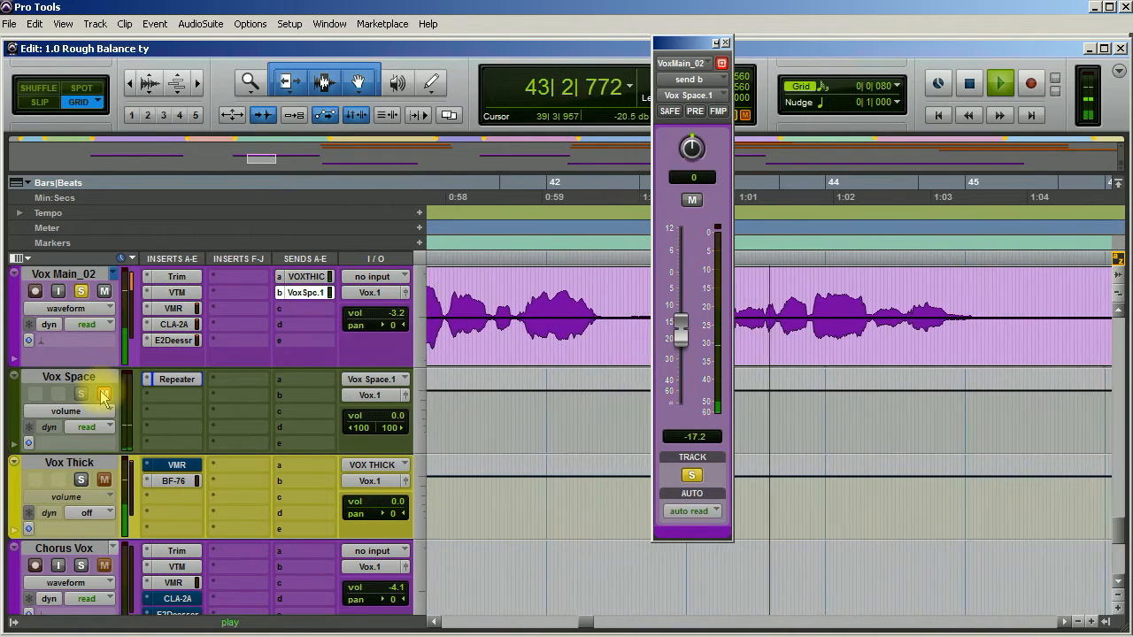
click(80, 291)
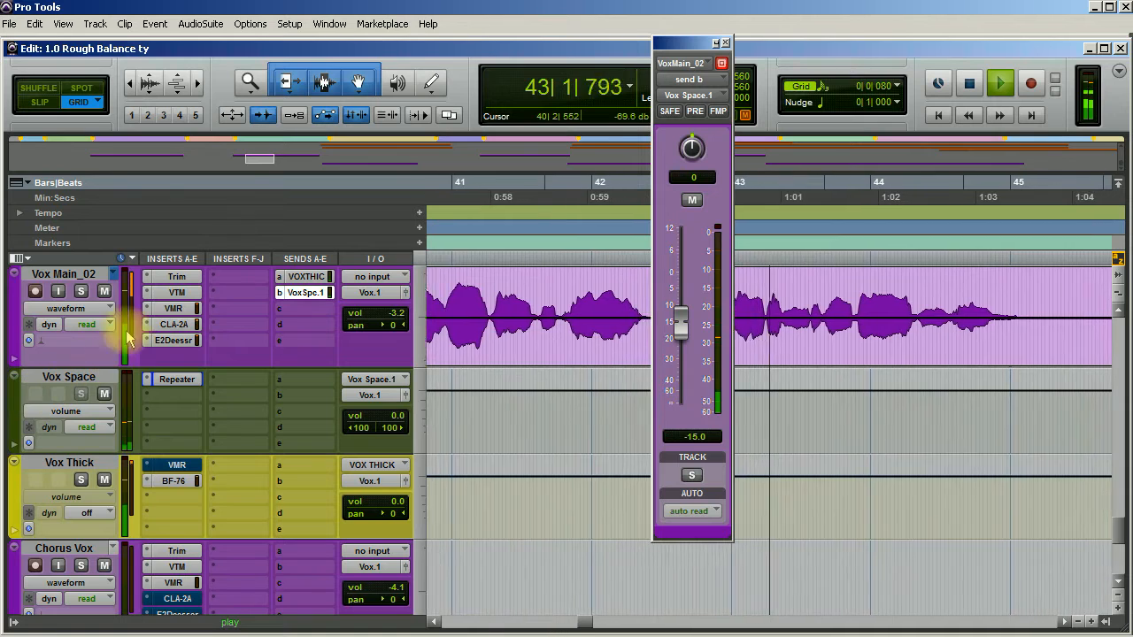
- Compare the full mix with Vox Space muted and unmuted during playback, leave it unmuted, and close the send window
click(103, 394)
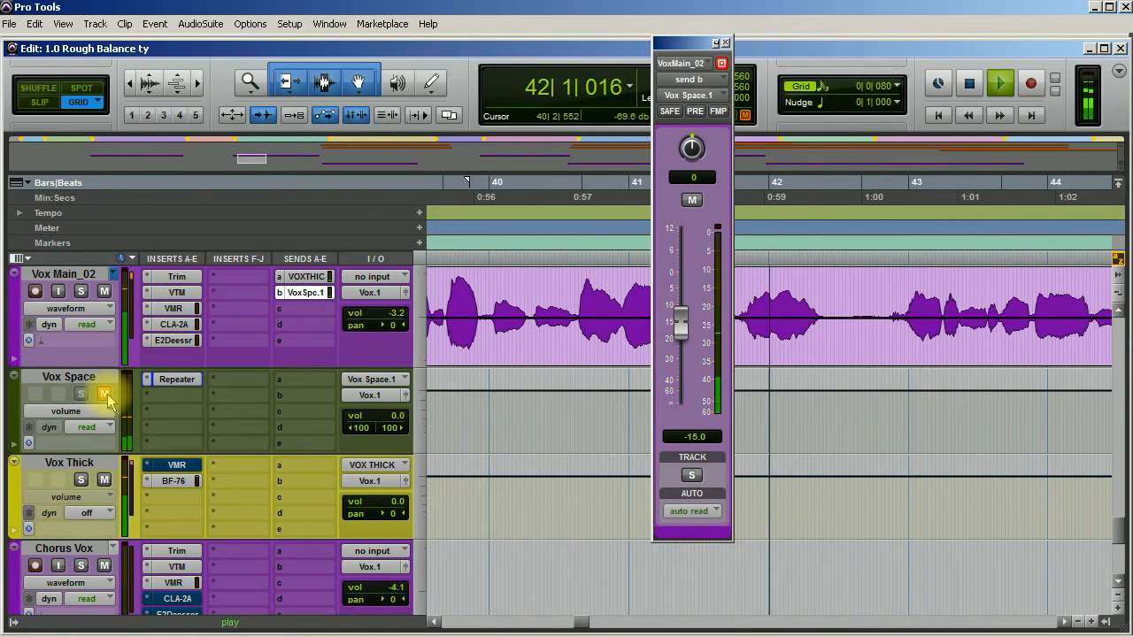
key(space)
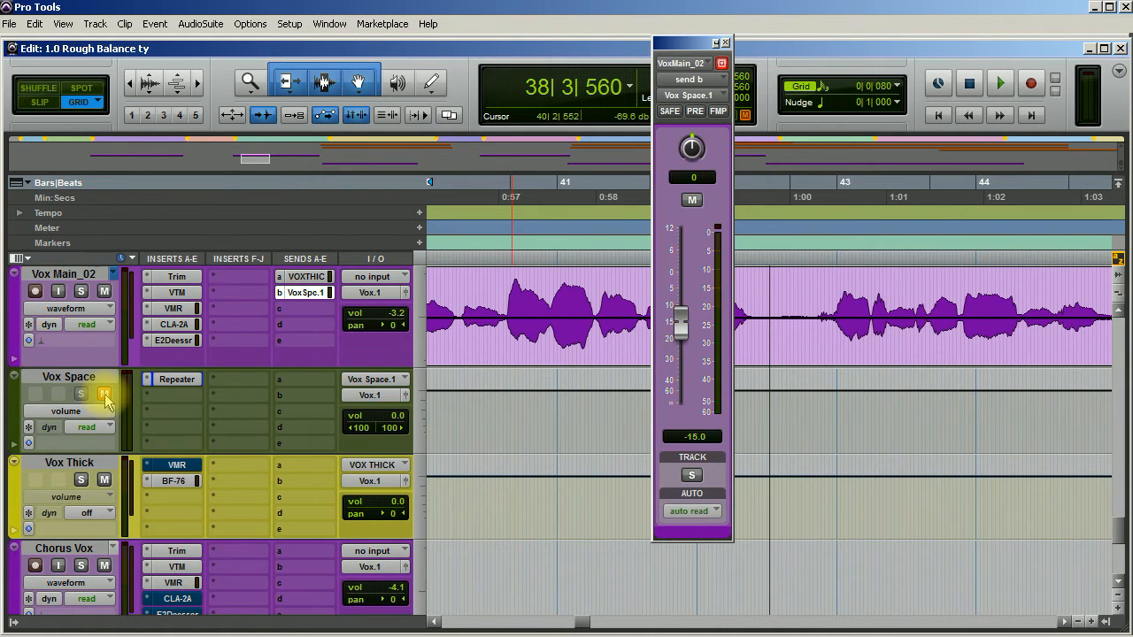
key(space)
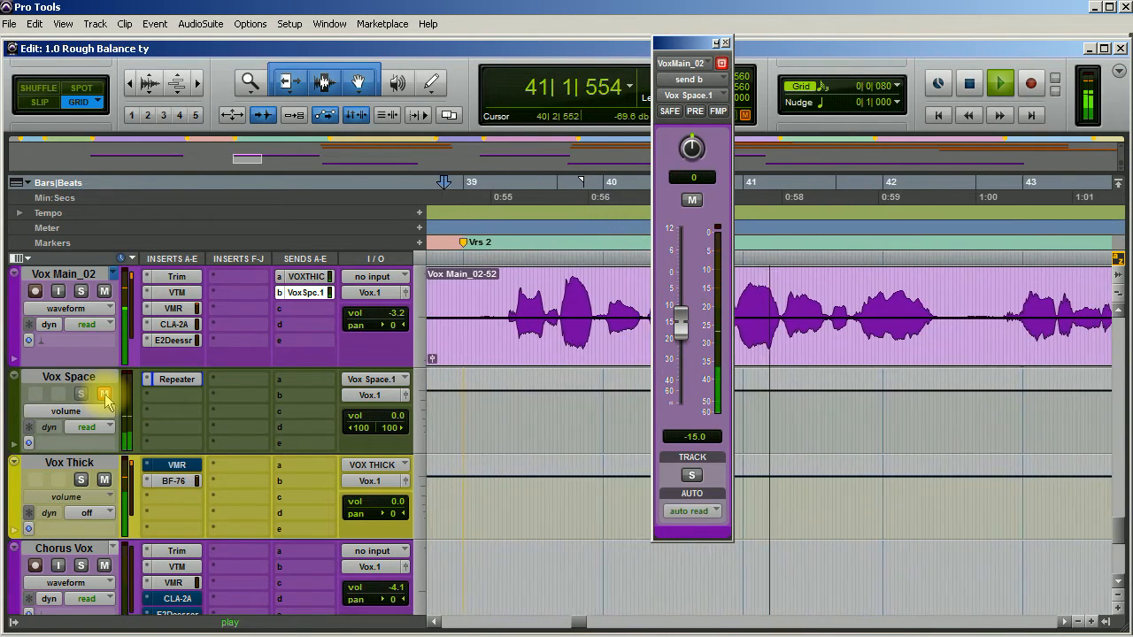
click(105, 394)
key(space)
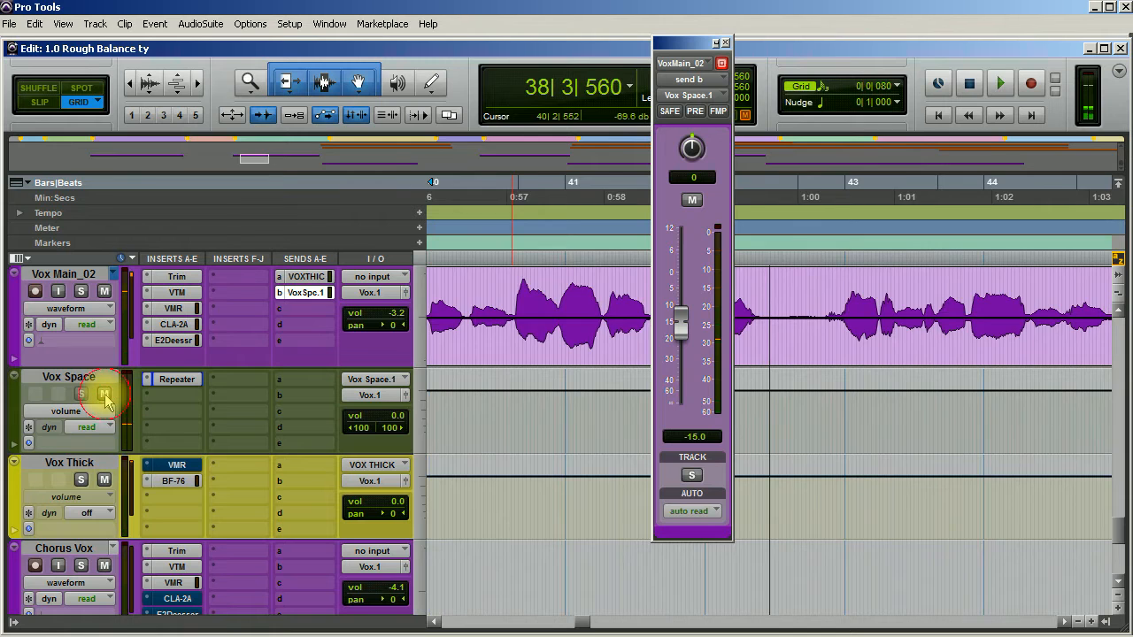
key(space)
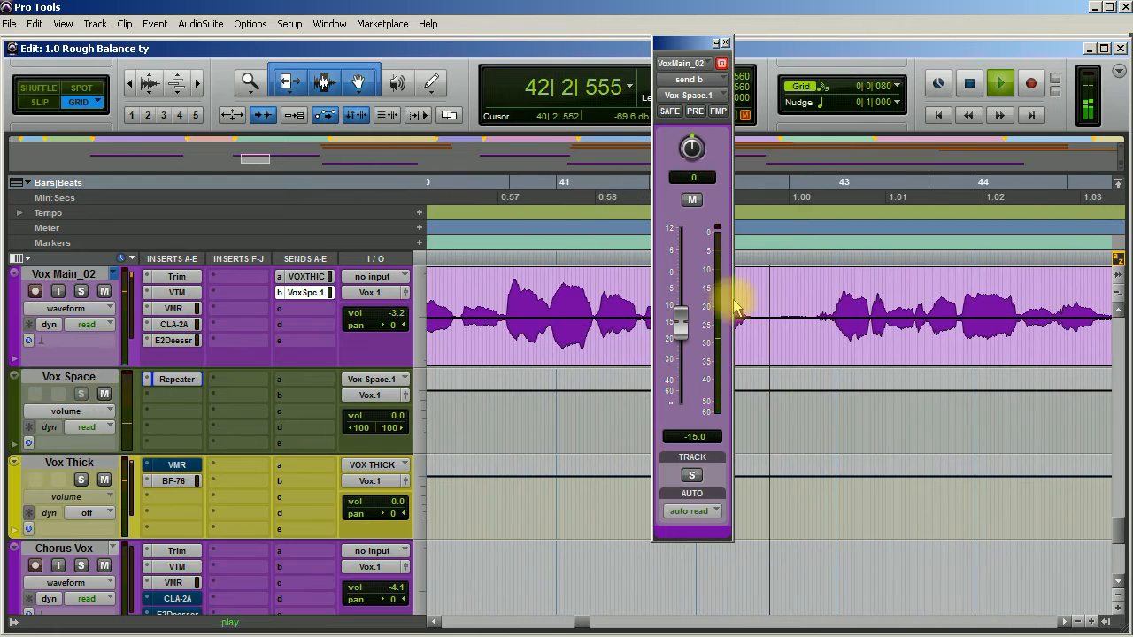
key(space)
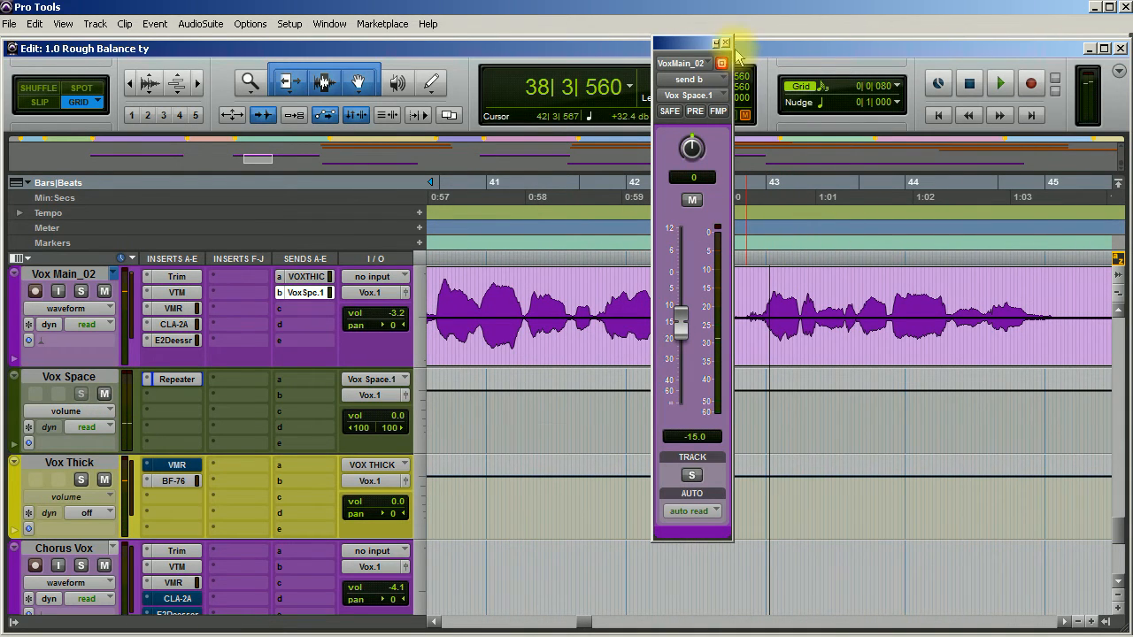
click(724, 44)
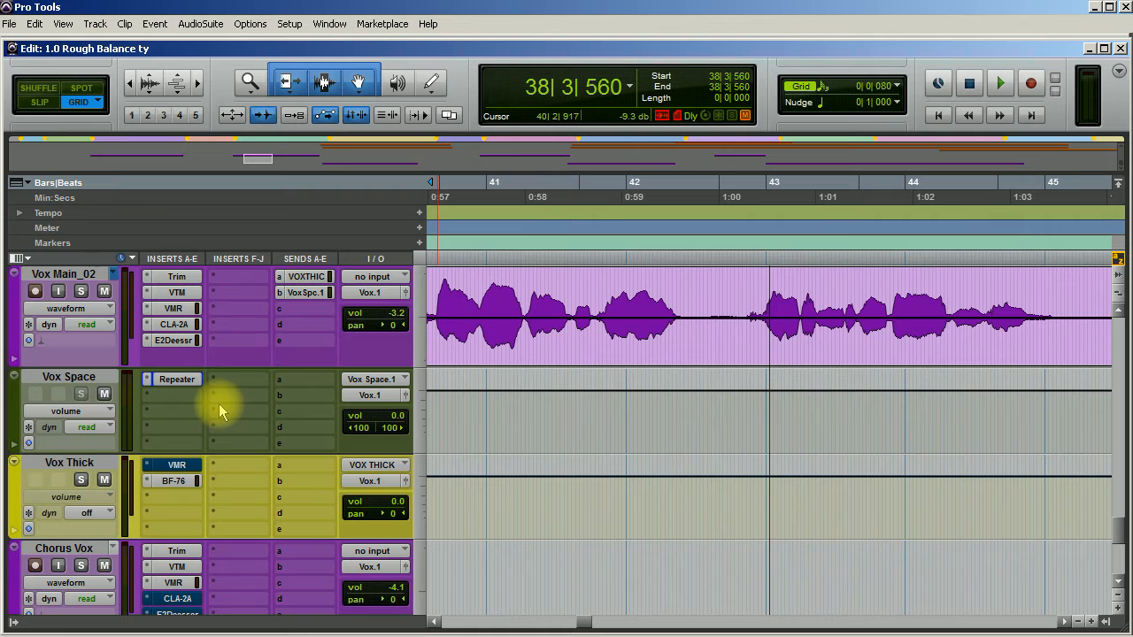
scroll(219, 404, down, 2)
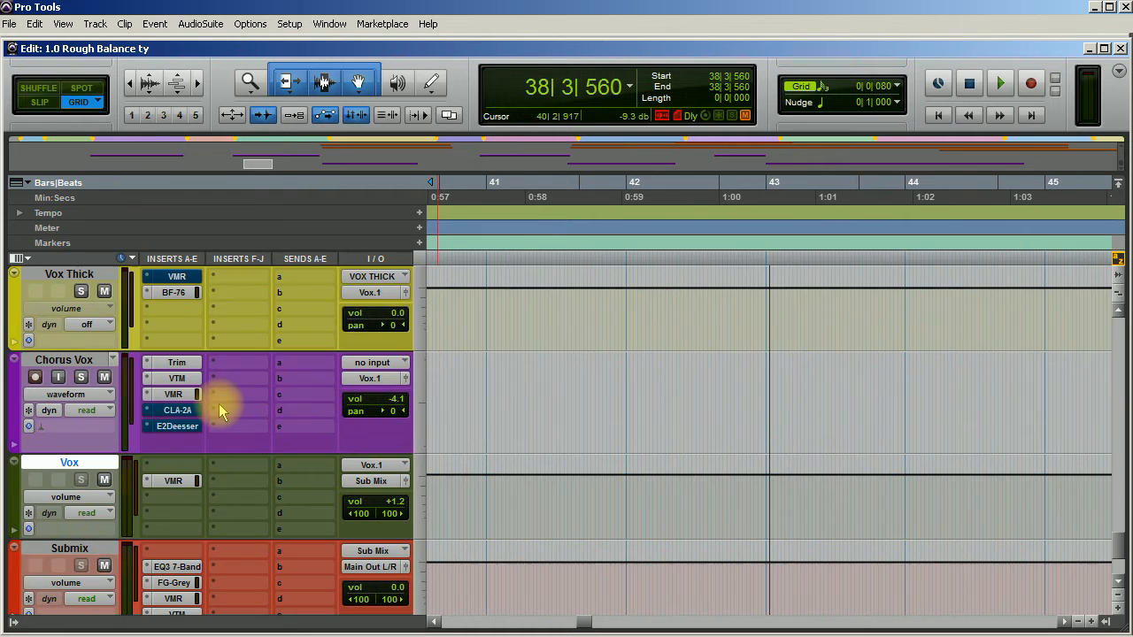
scroll(722, 570, up, 1)
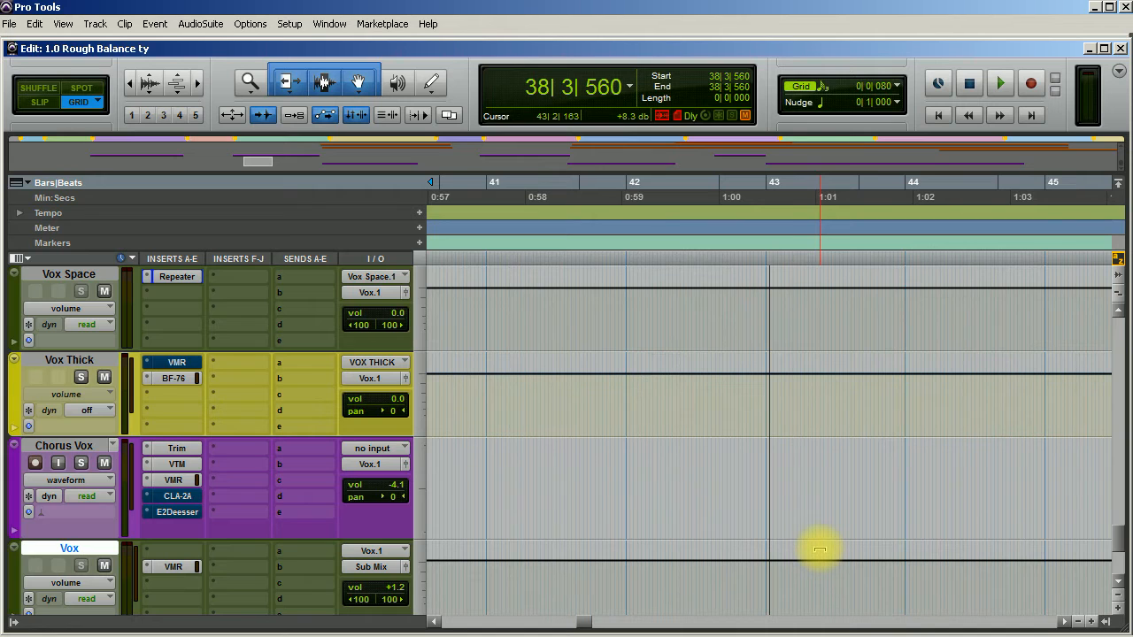
scroll(820, 550, down, 1)
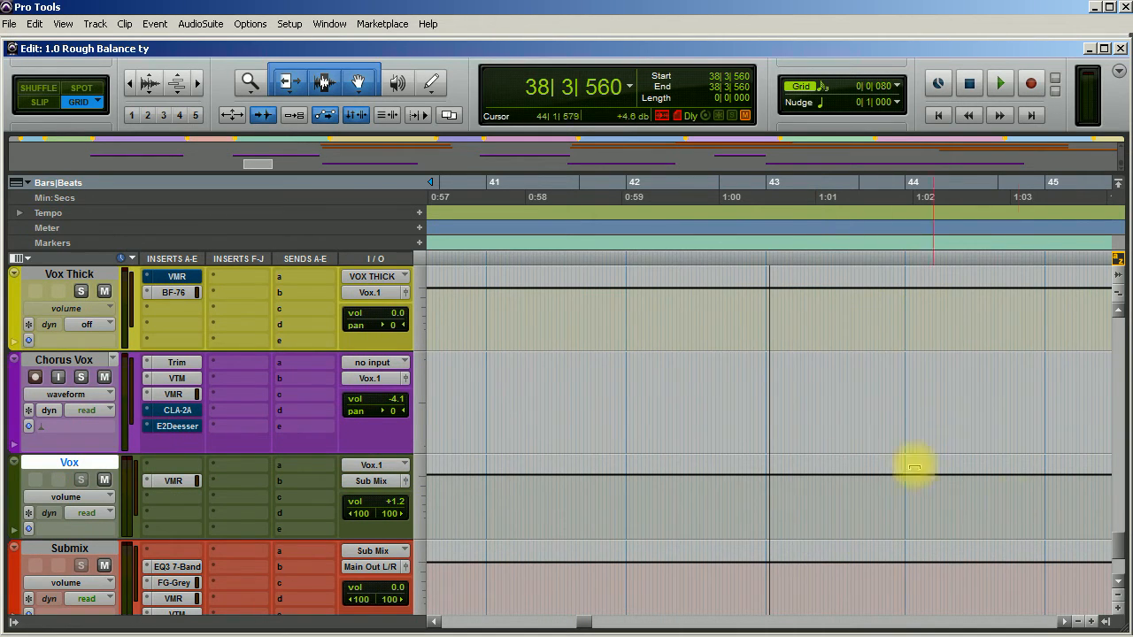